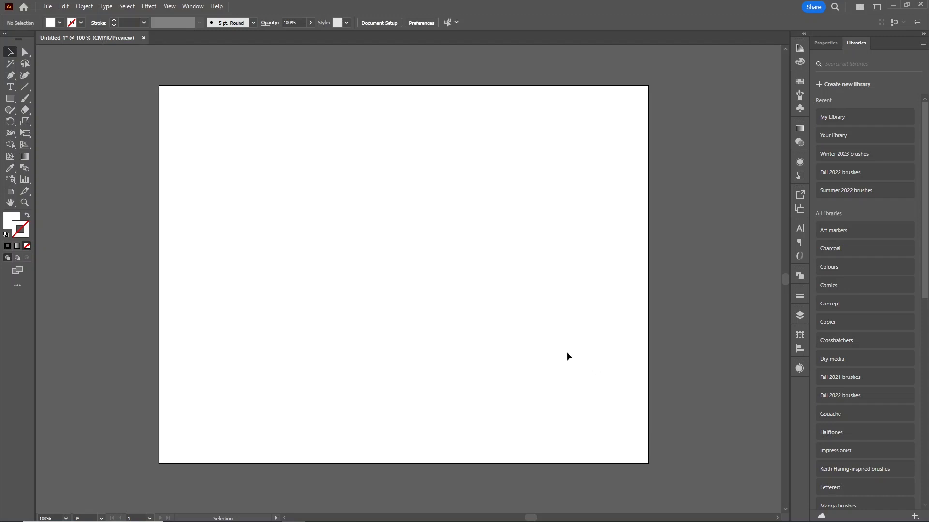
- Place the coconut logo JPG near the artboard's centre at about 4.58 in square and embed it in the document
left_click(47, 7)
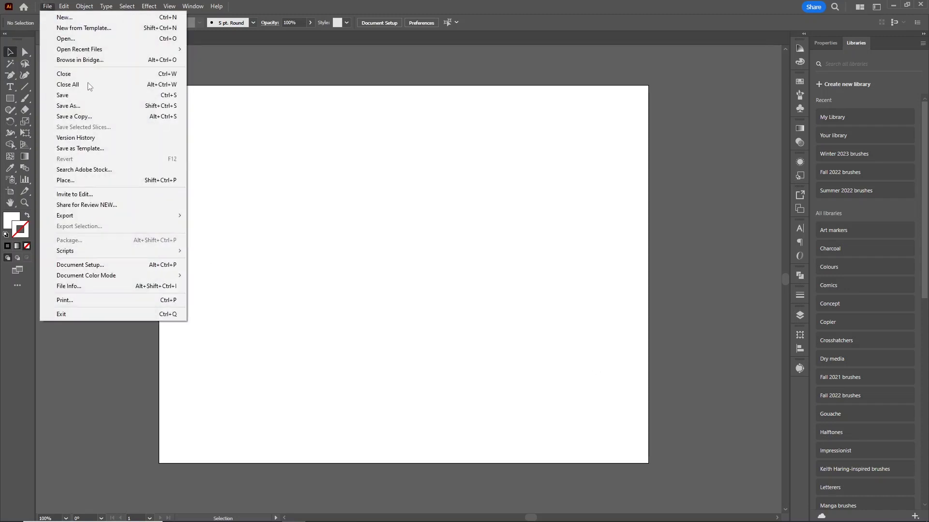
left_click(83, 180)
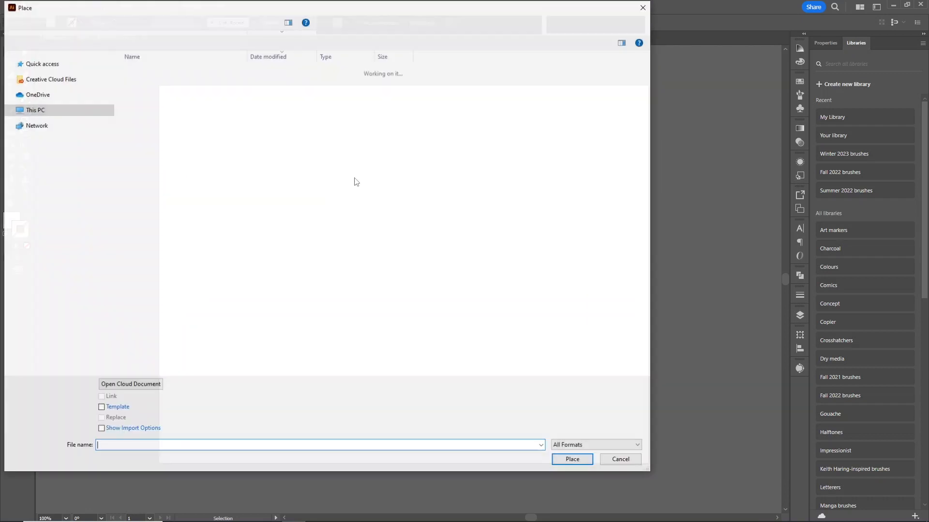
left_click(201, 94)
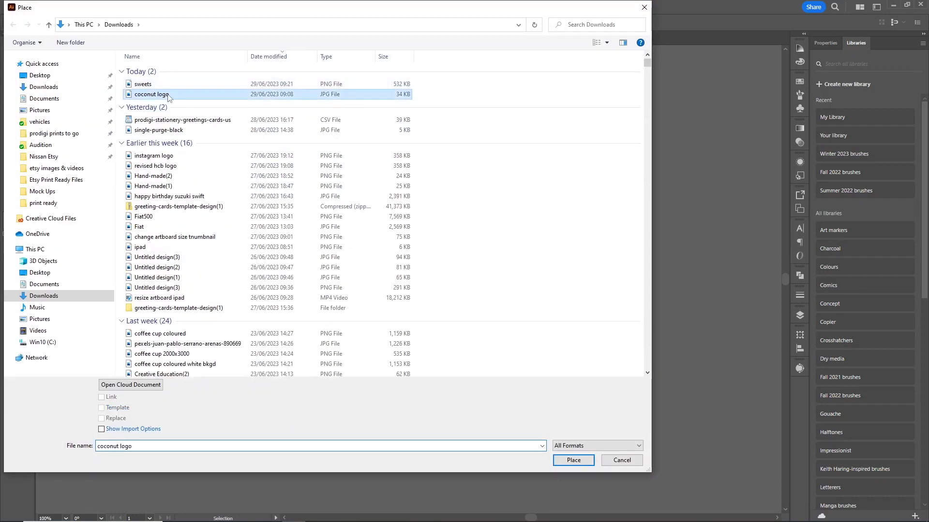
left_click(572, 460)
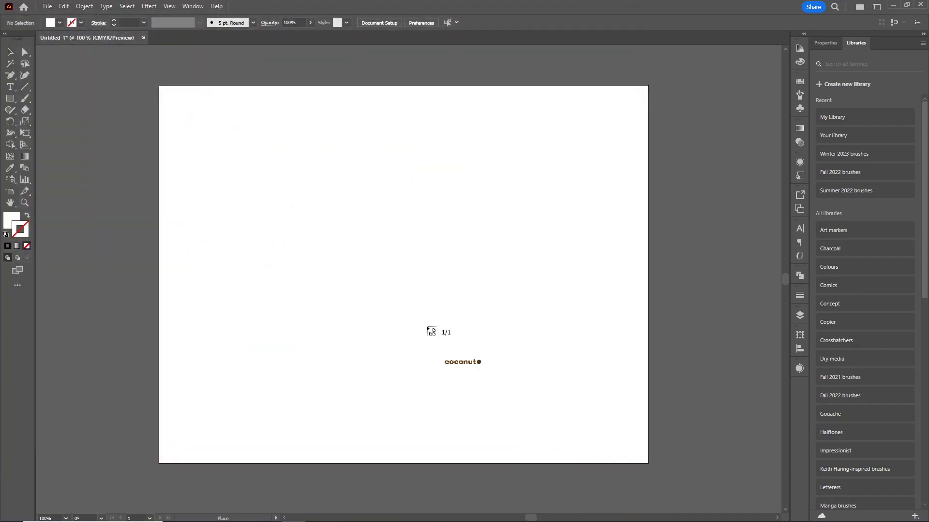
left_click_drag(329, 199, 566, 402)
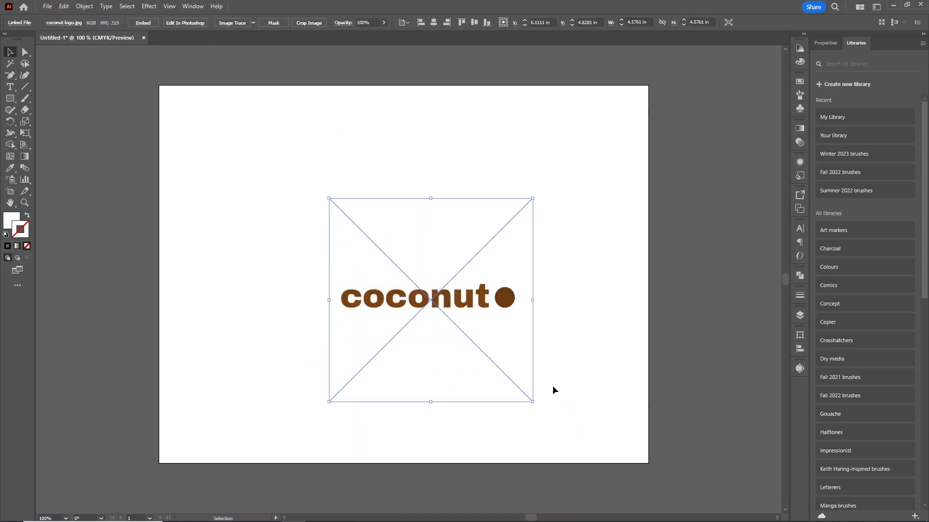
left_click(147, 23)
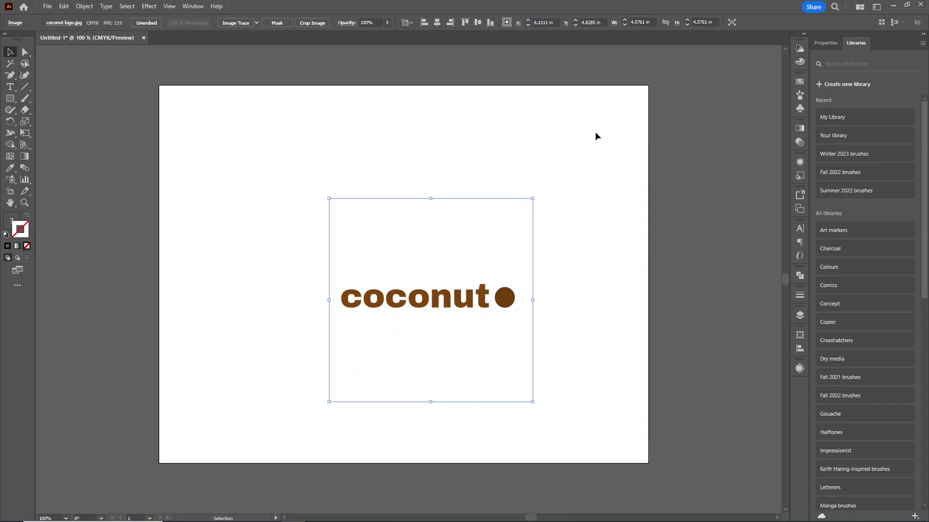
- Image-trace the embedded logo with the Logo preset and expand the tracing into vector paths
left_click(193, 7)
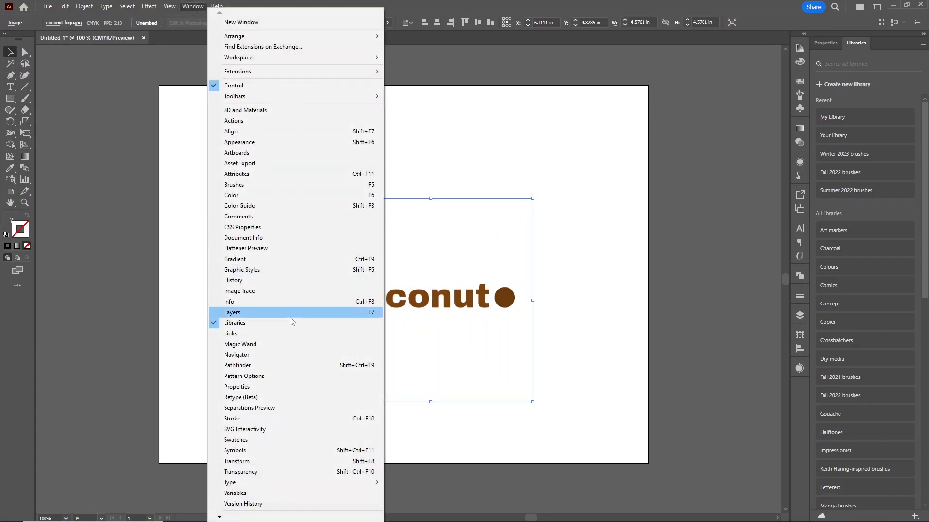
left_click(284, 292)
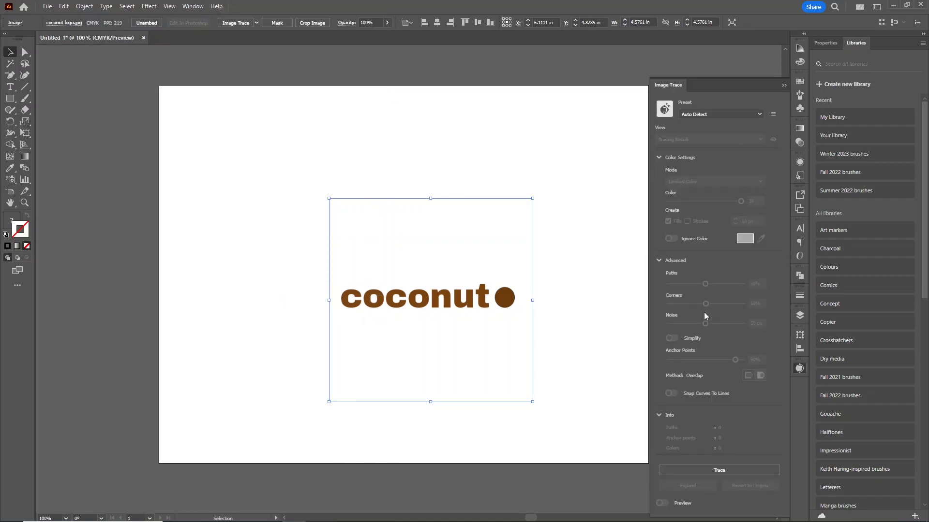
left_click(759, 115)
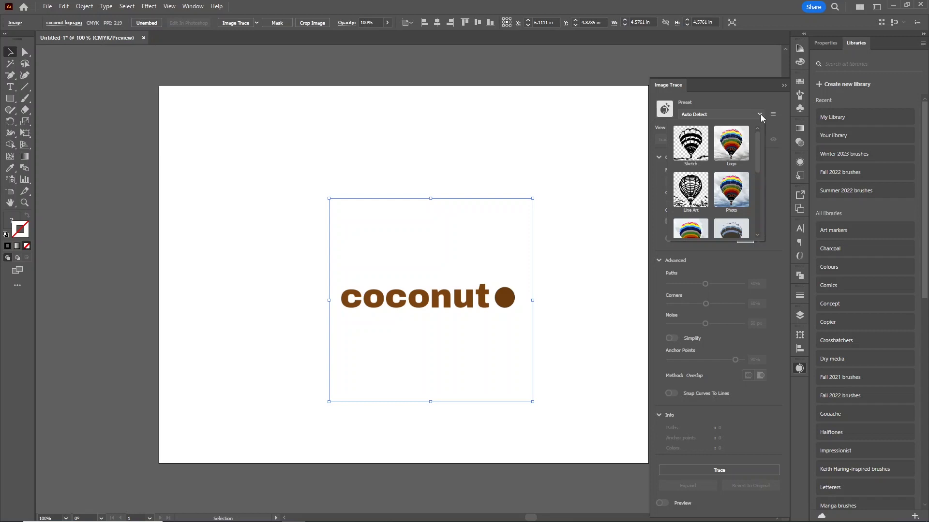
left_click(731, 145)
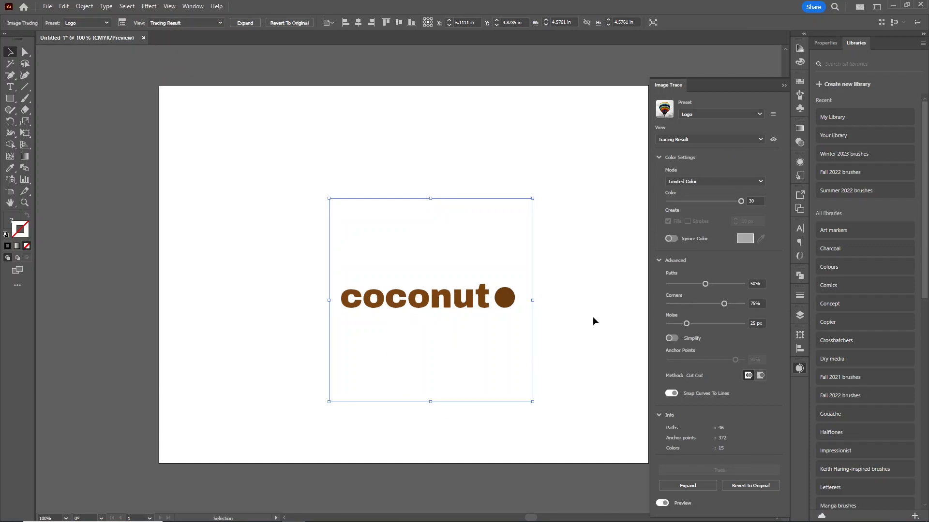
left_click(699, 485)
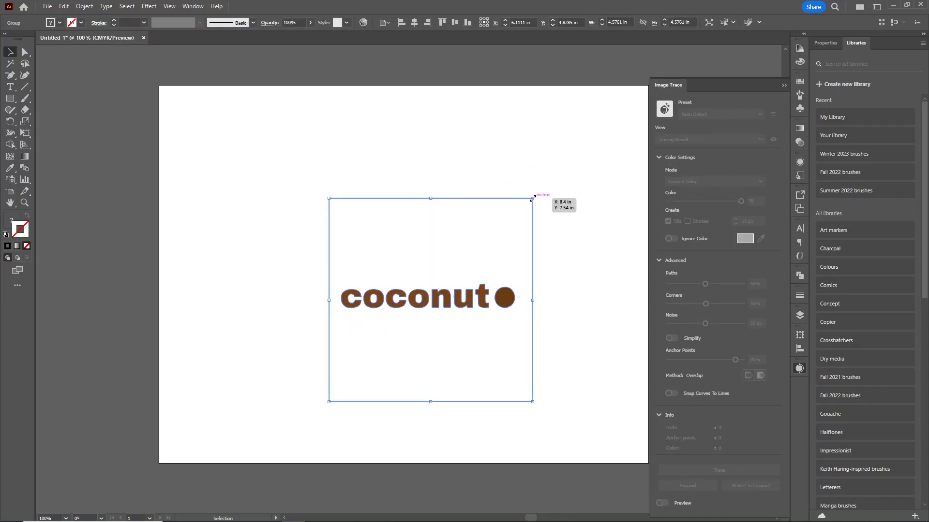
- Enlarge the expanded logo to about 8.96 in square, reposition it over the artboard and deselect it
left_click_drag(532, 199, 724, 39)
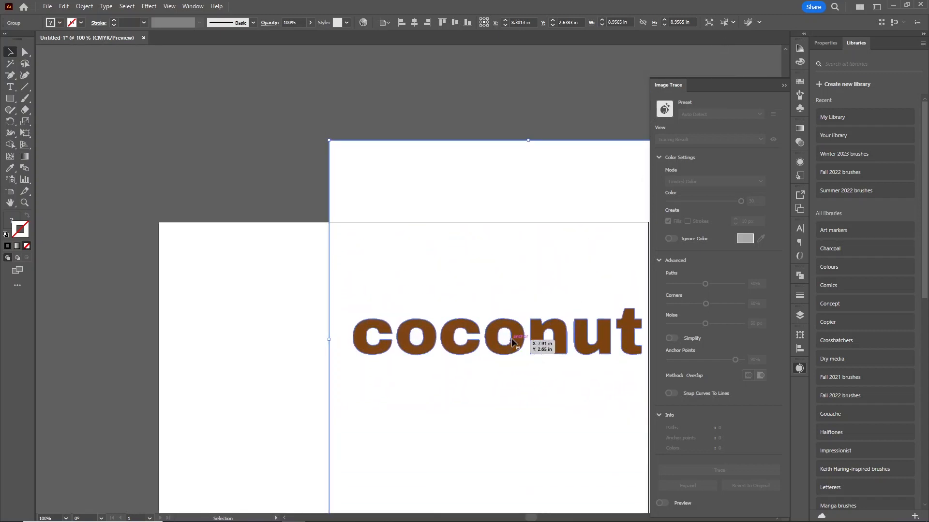
left_click_drag(513, 343, 426, 404)
scroll(546, 378, "down", 5)
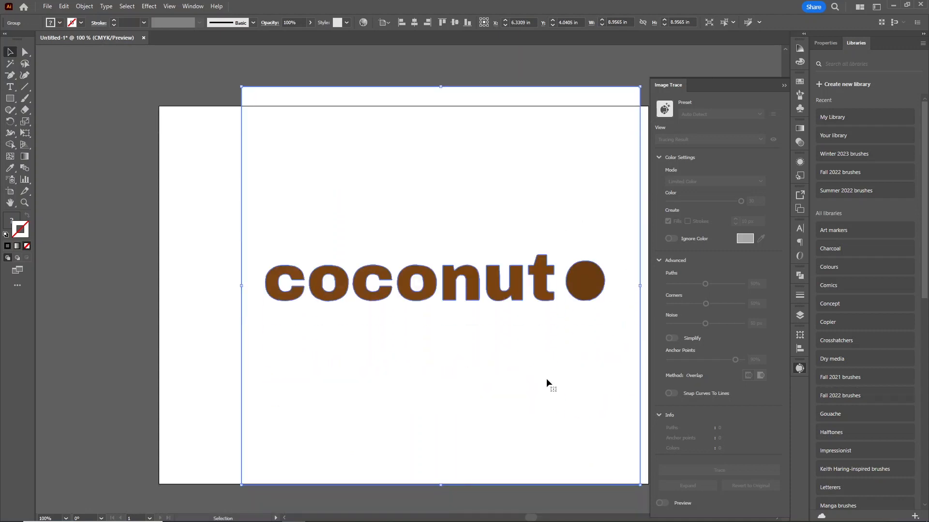
scroll(547, 378, "down", 1)
left_click(201, 258)
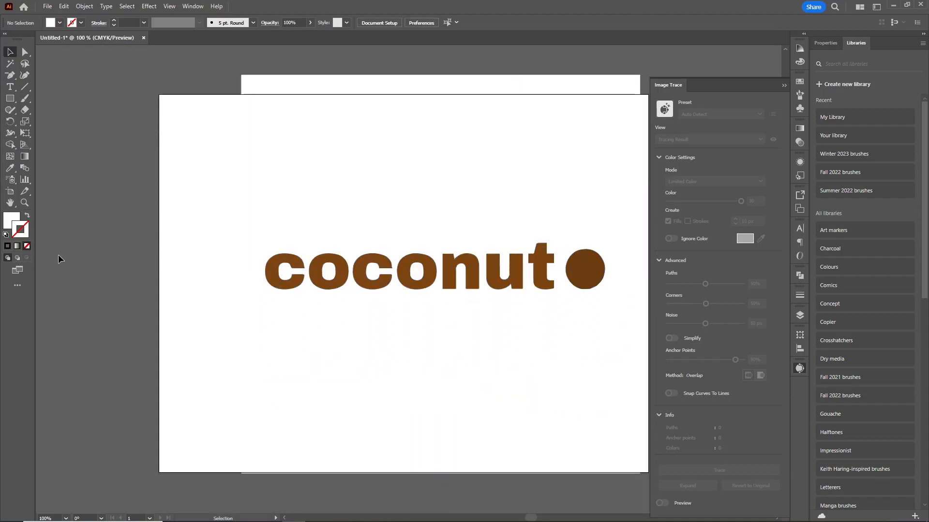
- Examine the edges and corners of the traced coconut letters at high magnification for tracing quality
key("ctrl+plus")
key("ctrl+plus")
key("ctrl+plus")
key("ctrl+plus")
key("ctrl+plus")
key("ctrl+plus")
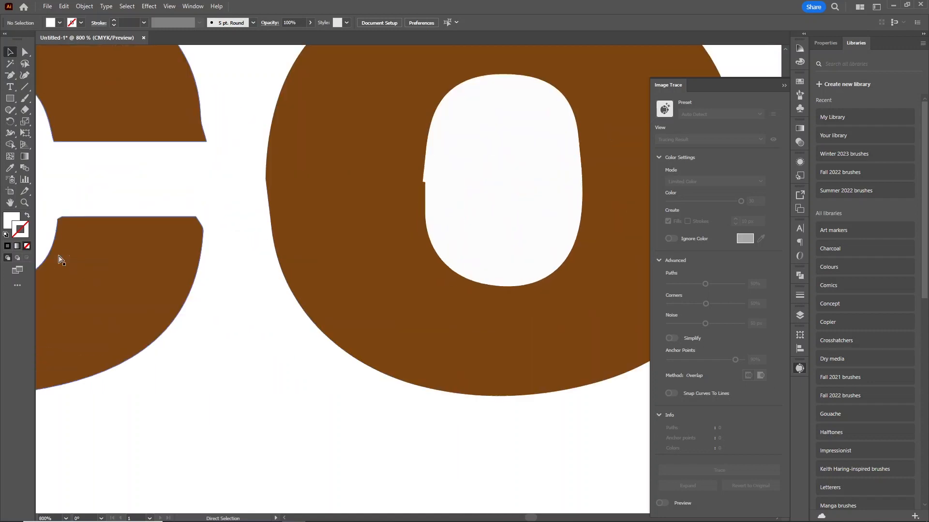
key("ctrl+plus")
key("ctrl+plus")
key("ctrl+plus")
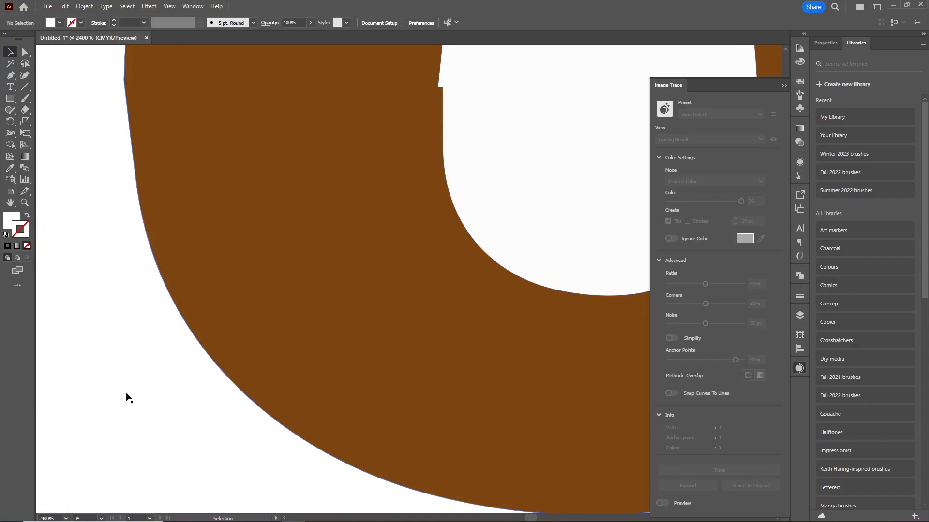
key("ctrl+minus")
key("ctrl+minus")
key("ctrl+minus")
key("ctrl+minus")
key("ctrl+minus")
key("ctrl+minus")
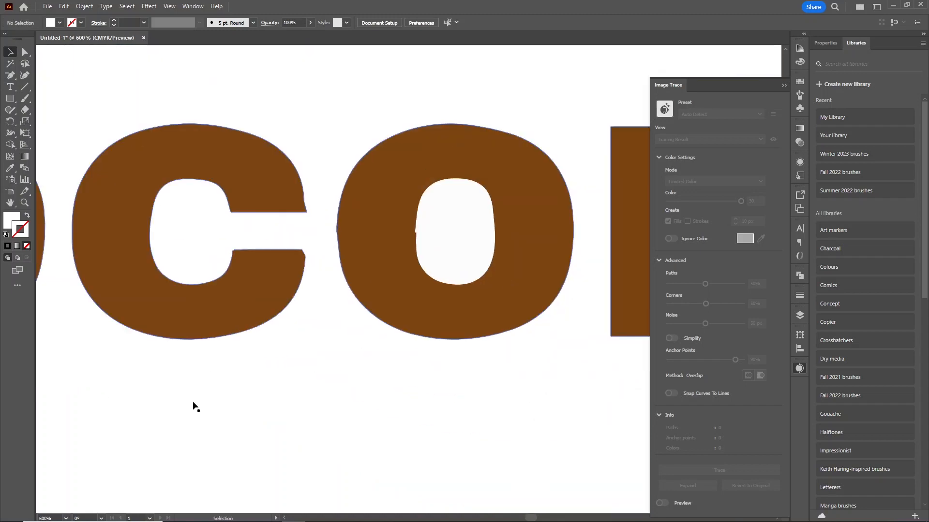
key("ctrl+minus")
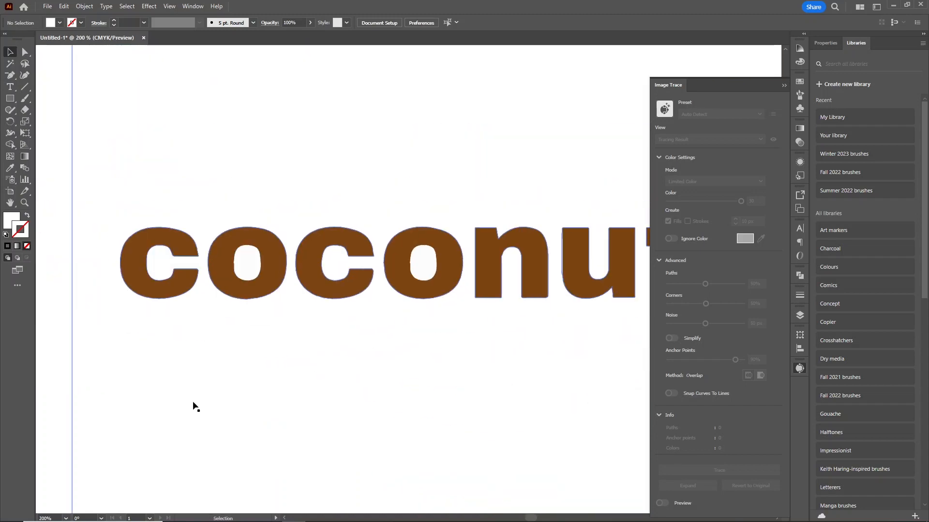
key("ctrl+plus")
key("ctrl+plus")
key("ctrl+plus")
key("ctrl+plus")
key("ctrl+plus")
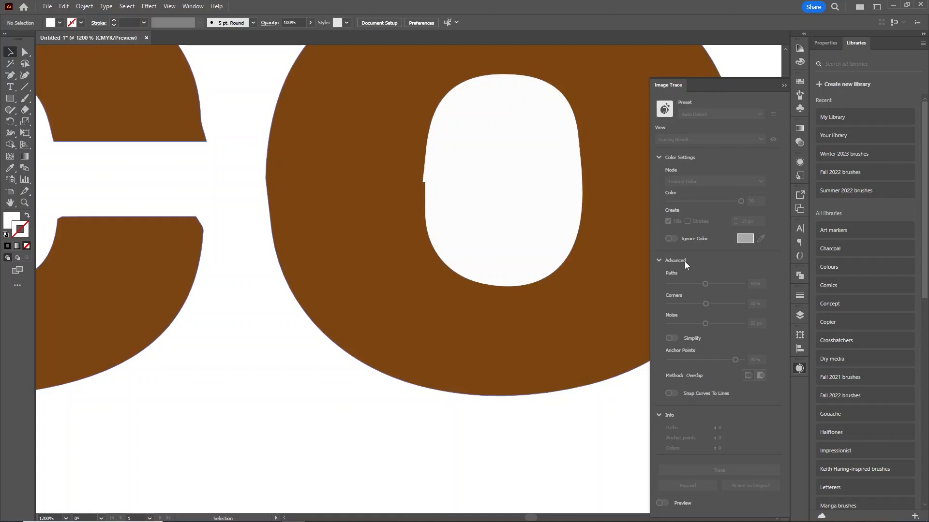
key("ctrl+minus")
key("ctrl+minus")
key("ctrl+minus")
key("ctrl+minus")
key("ctrl+minus")
key("ctrl+minus")
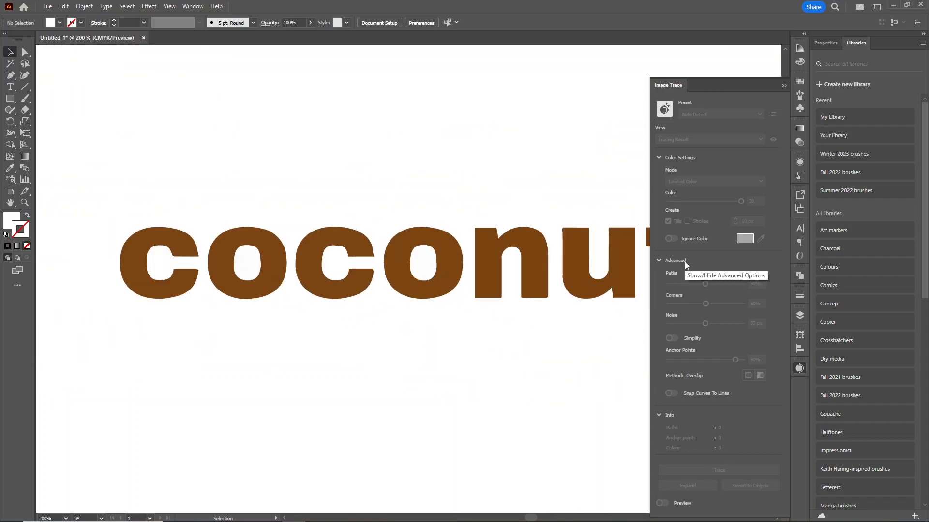
key("ctrl+minus")
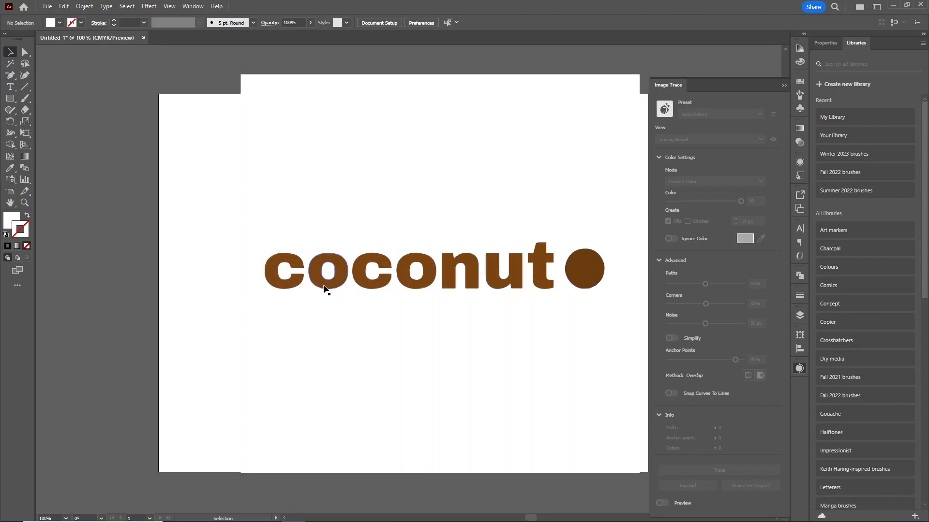
- Delete the traced logo and place the coconut logo(1) JPG on the artboard at about 4.5 in square
left_click(462, 387)
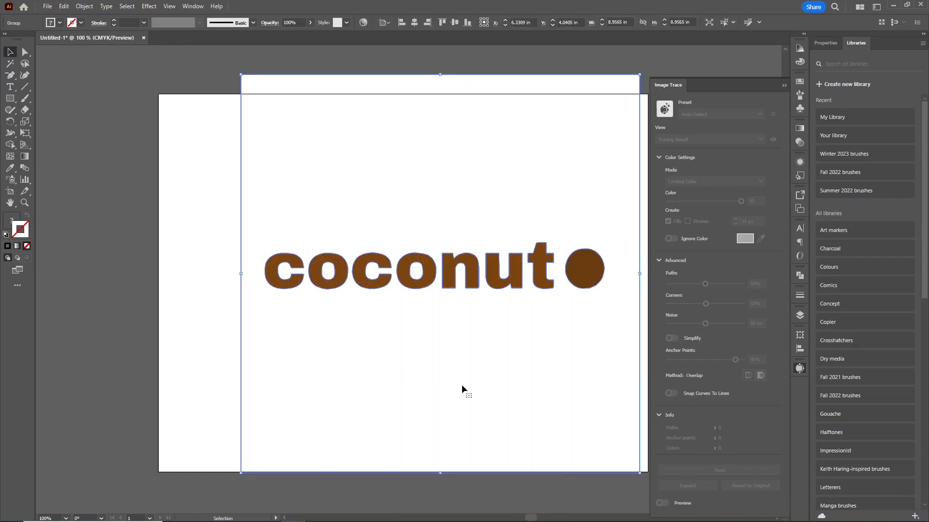
key("Delete")
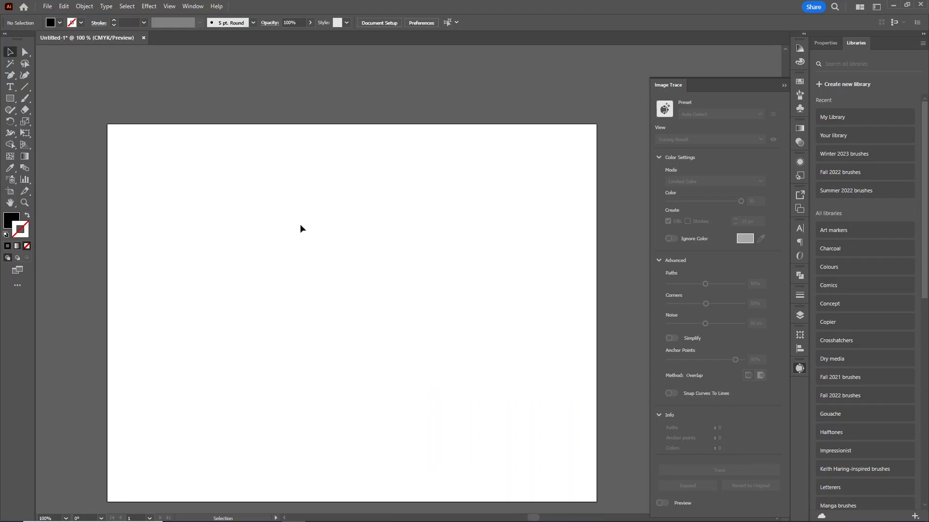
left_click(46, 7)
left_click(63, 177)
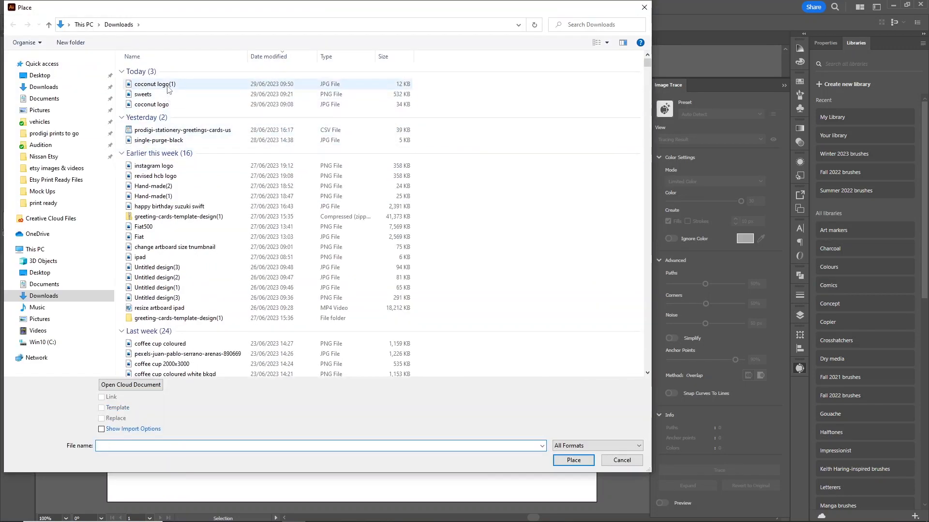
left_click(176, 89)
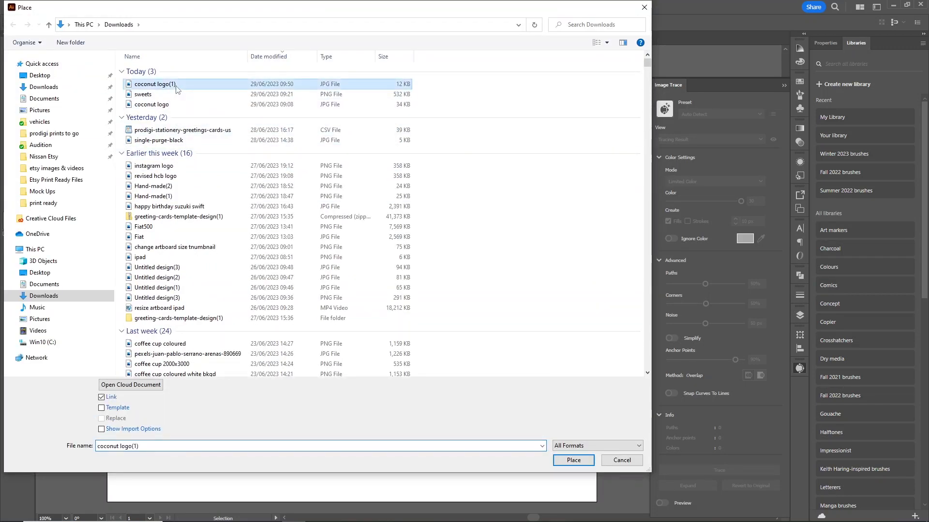
left_click(585, 464)
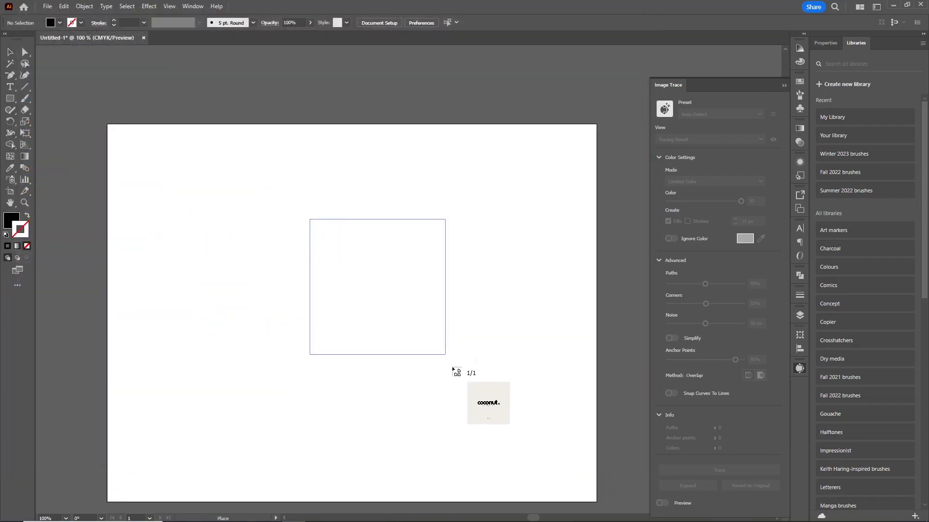
left_click_drag(452, 369, 510, 429)
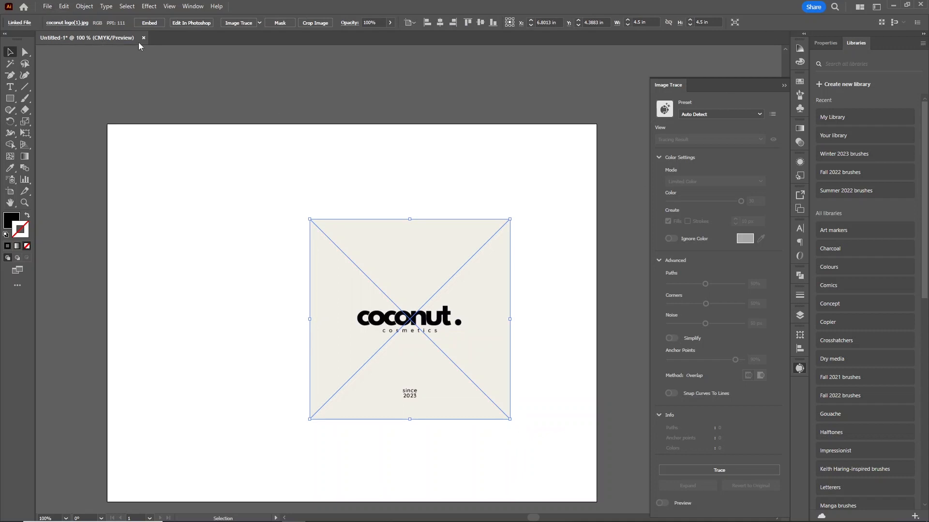
- Embed the placed coconut cosmetics logo and image-trace it with the Logo preset
left_click(149, 23)
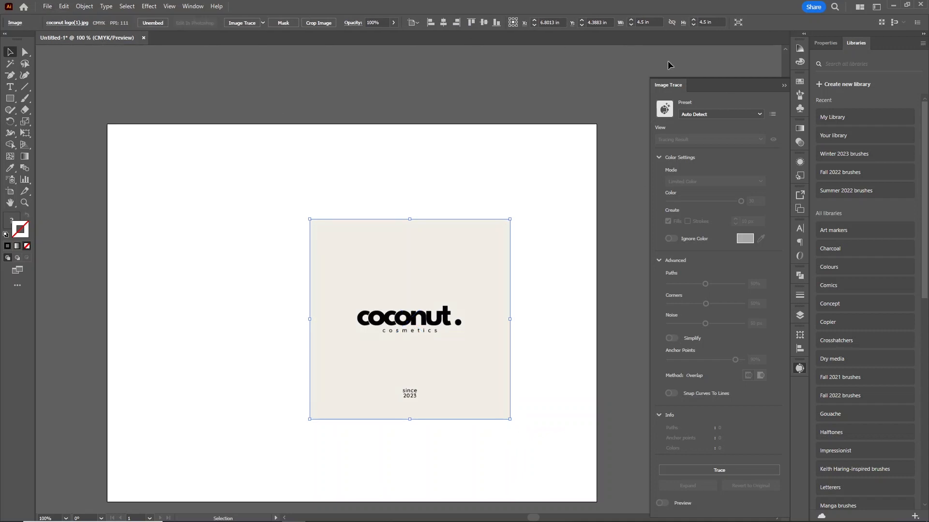
left_click(760, 114)
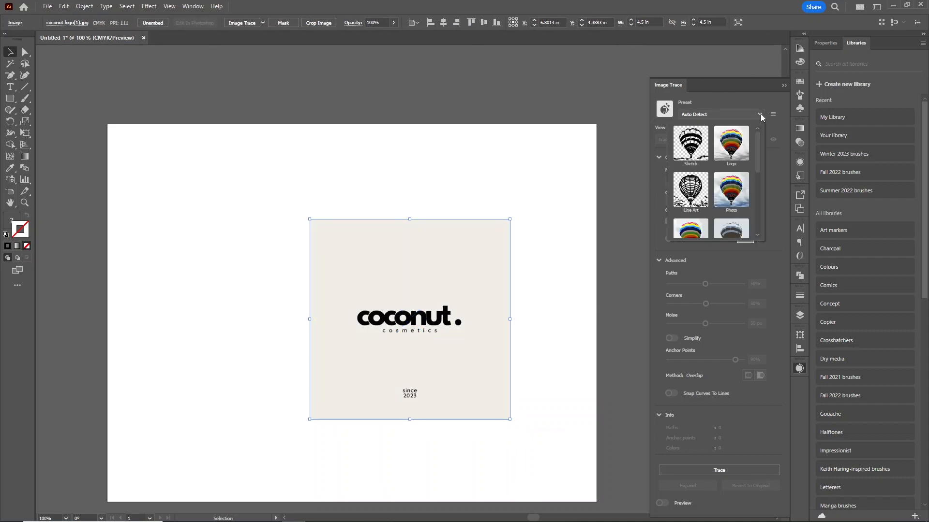
left_click(732, 153)
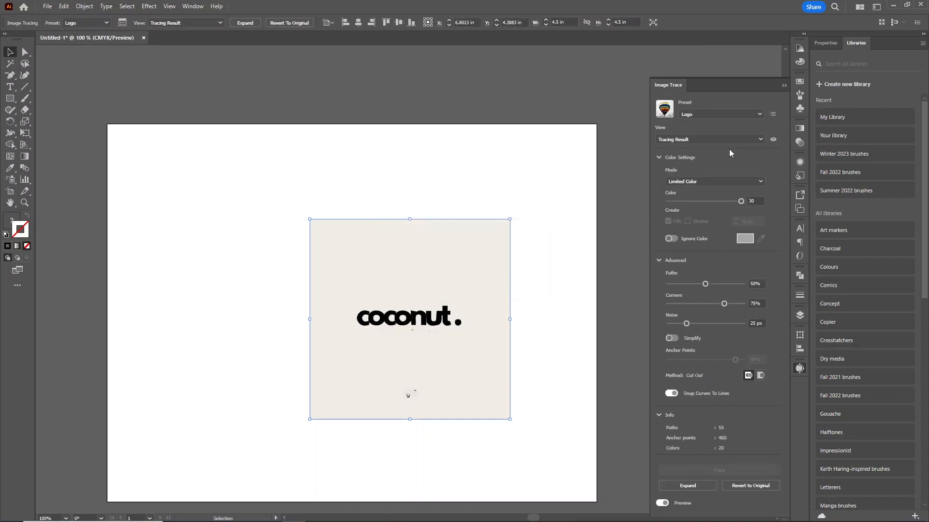
- Examine how the overlapping coconut letters and the small text below them were traced
key("ctrl+equal")
key("ctrl+equal")
key("ctrl+equal")
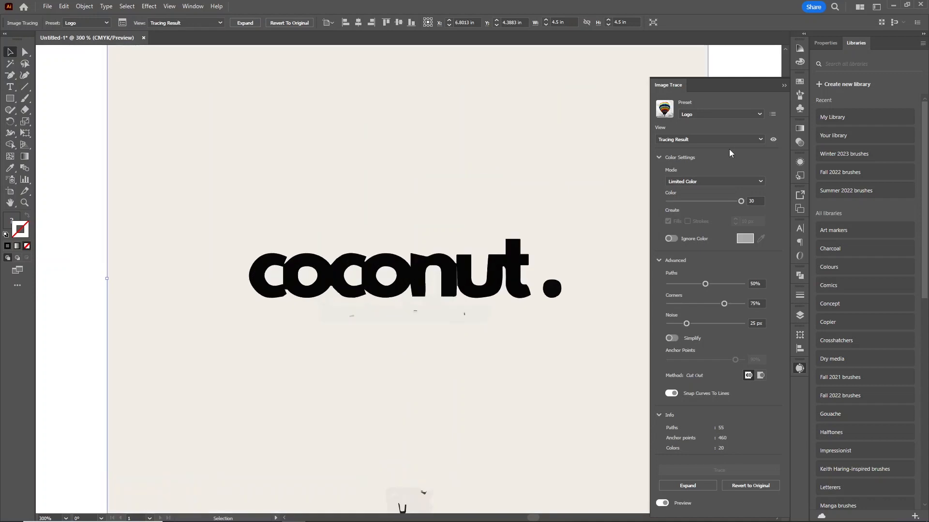
key("ctrl+minus")
key("ctrl+equal")
key("ctrl+equal")
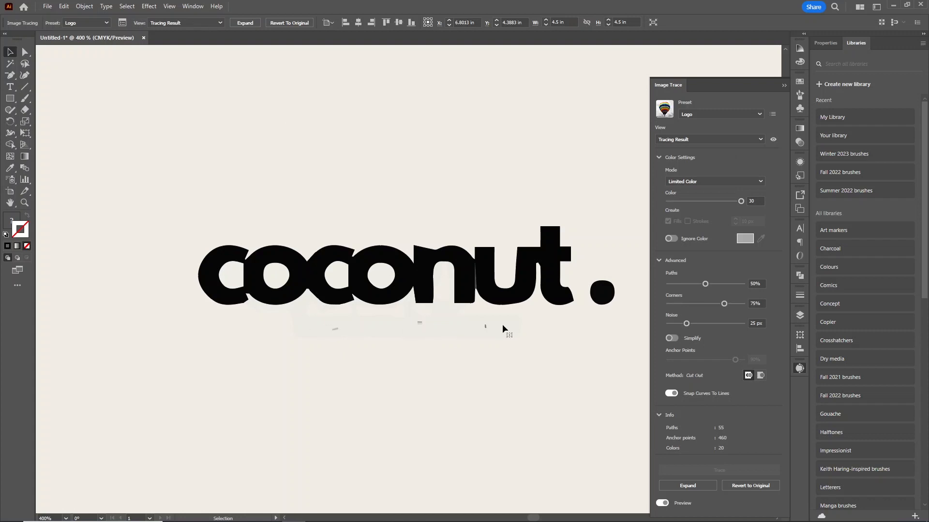
key("ctrl+minus")
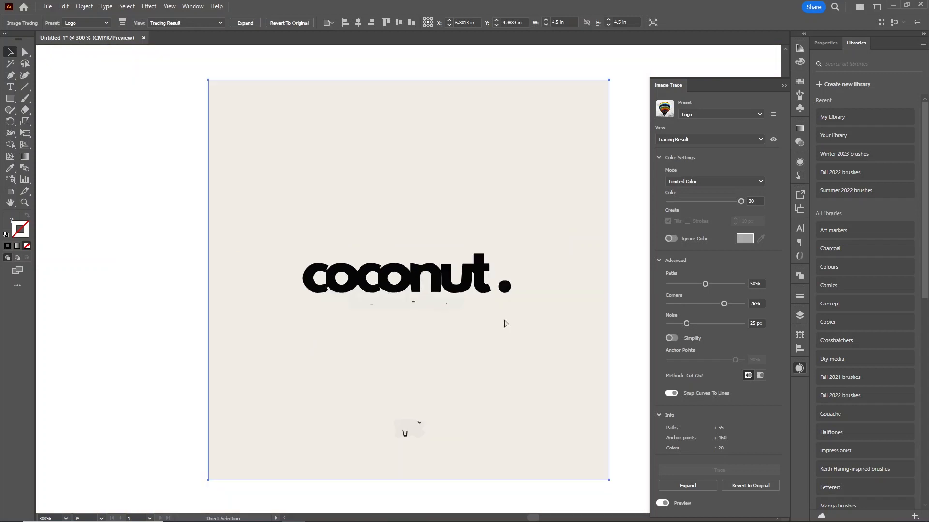
key("ctrl+minus")
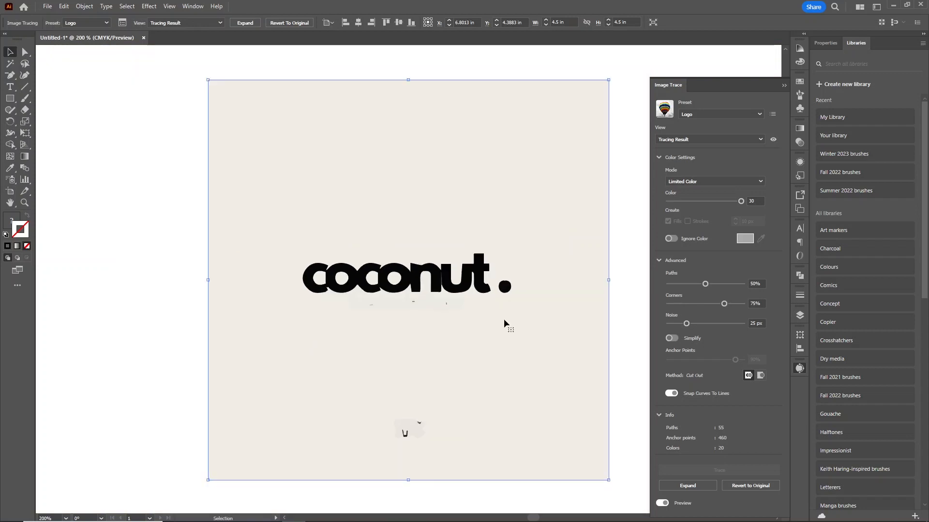
key("ctrl+minus")
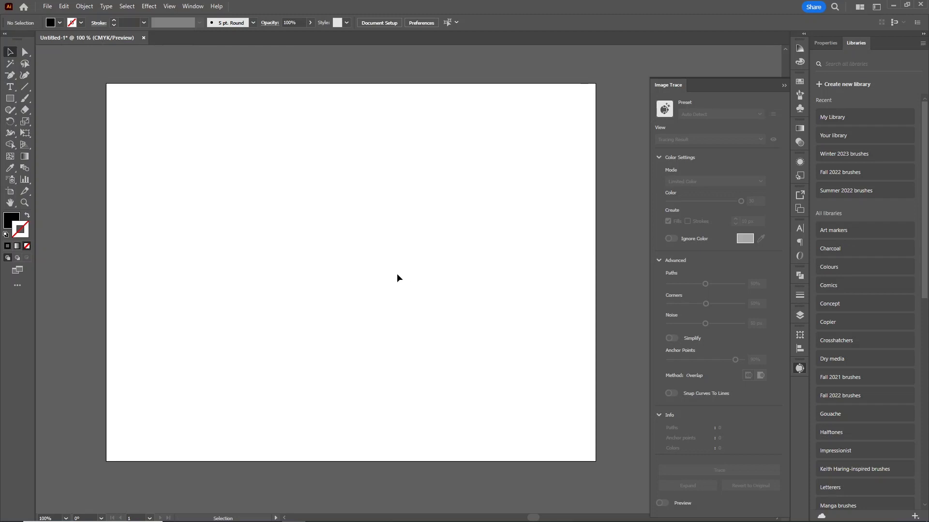
- Place the sweets PNG on the artboard at about 5.3 in square
left_click(46, 5)
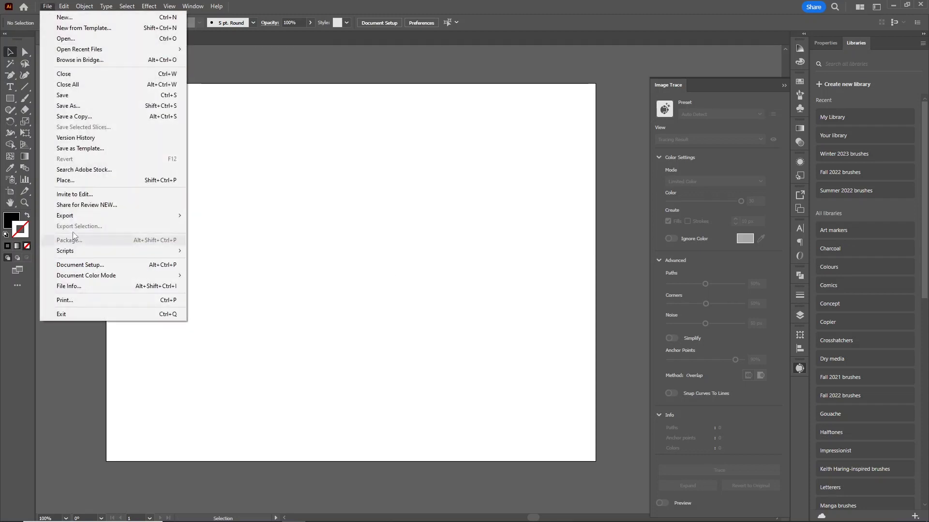
left_click(76, 181)
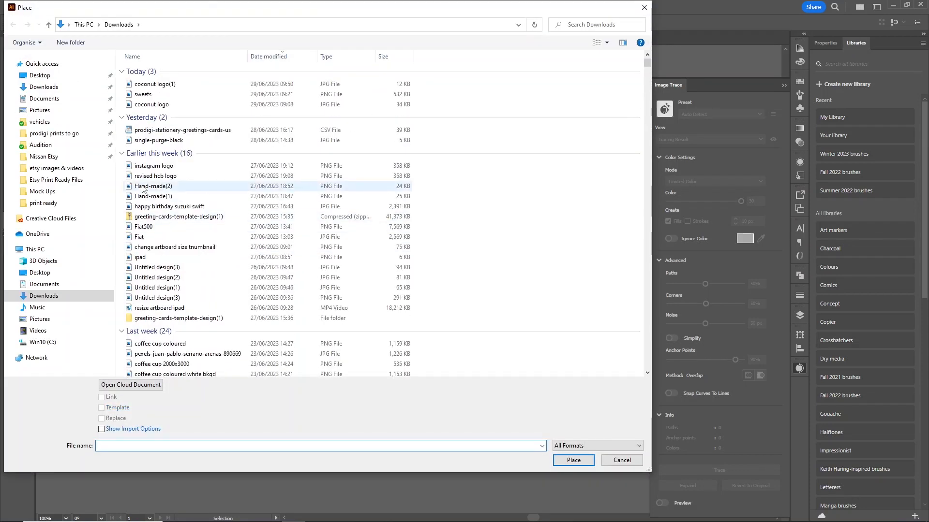
left_click(153, 95)
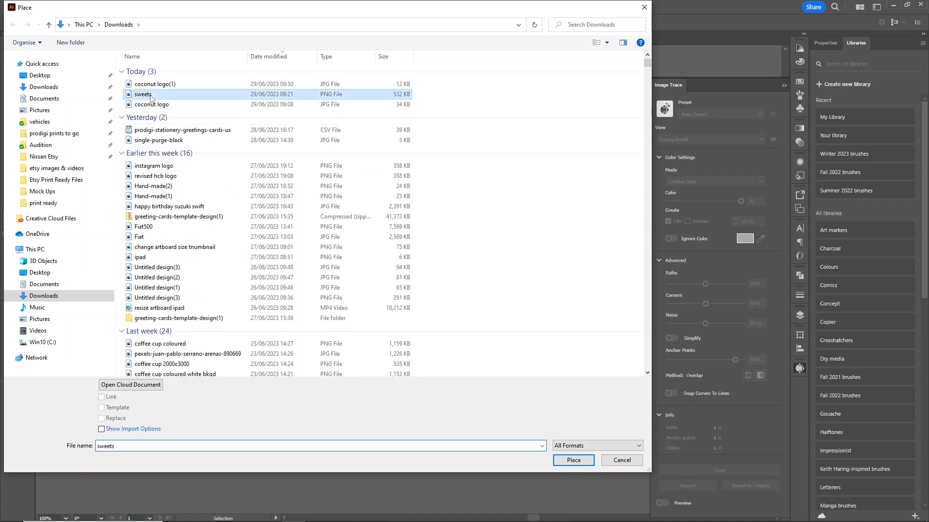
left_click(575, 462)
left_click_drag(299, 158, 535, 459)
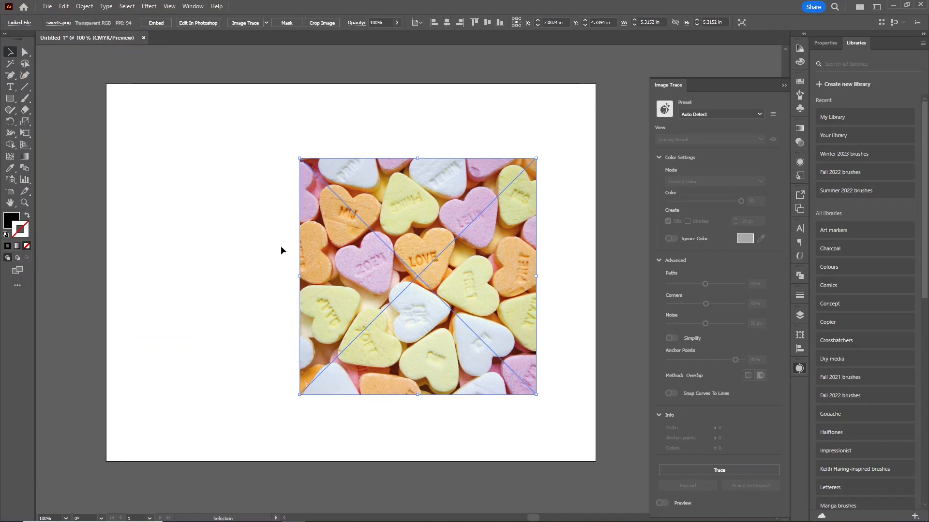
- Embed the placed sweets photo and image-trace it with the 16 Colors preset
left_click(156, 23)
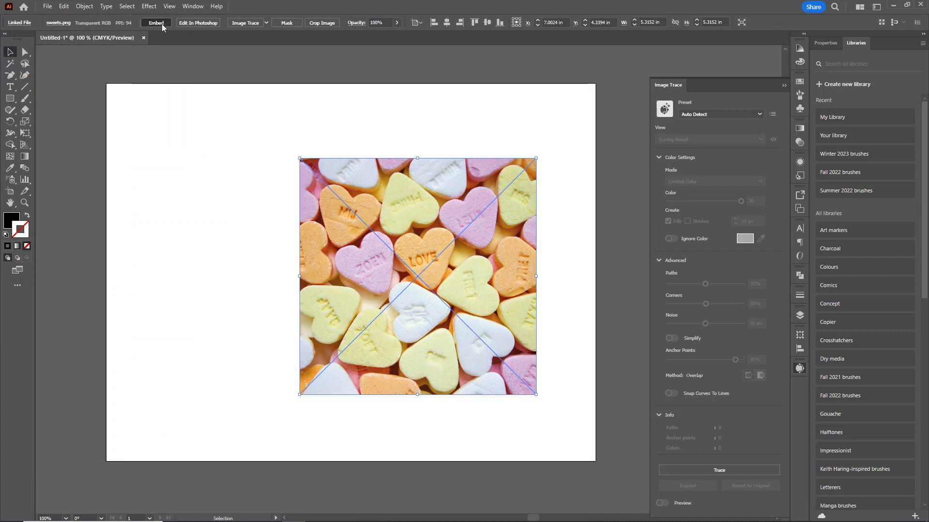
left_click(760, 115)
scroll(757, 157, "down", 3)
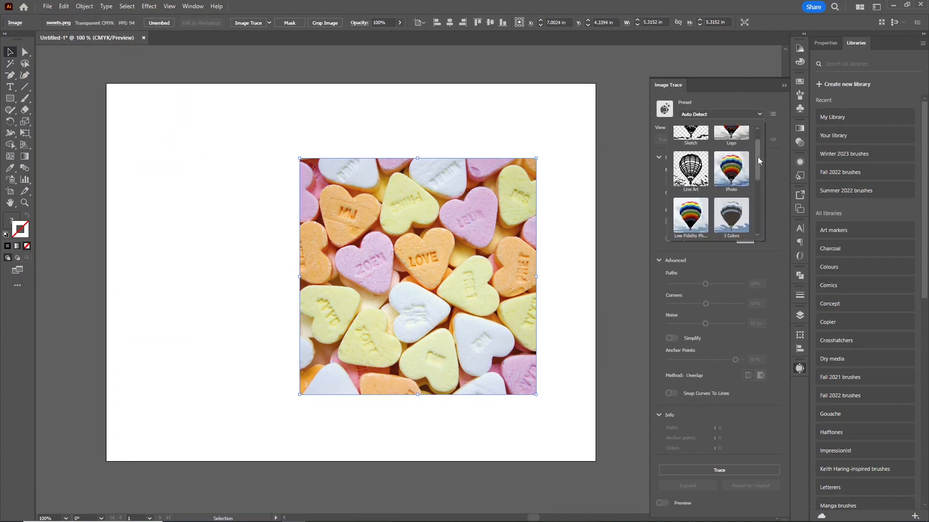
left_click_drag(758, 157, 759, 188)
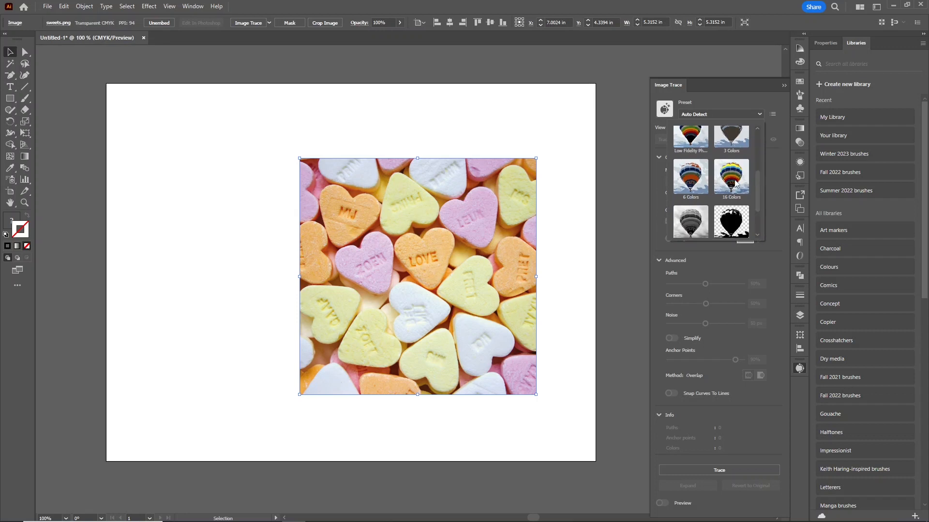
left_click(735, 182)
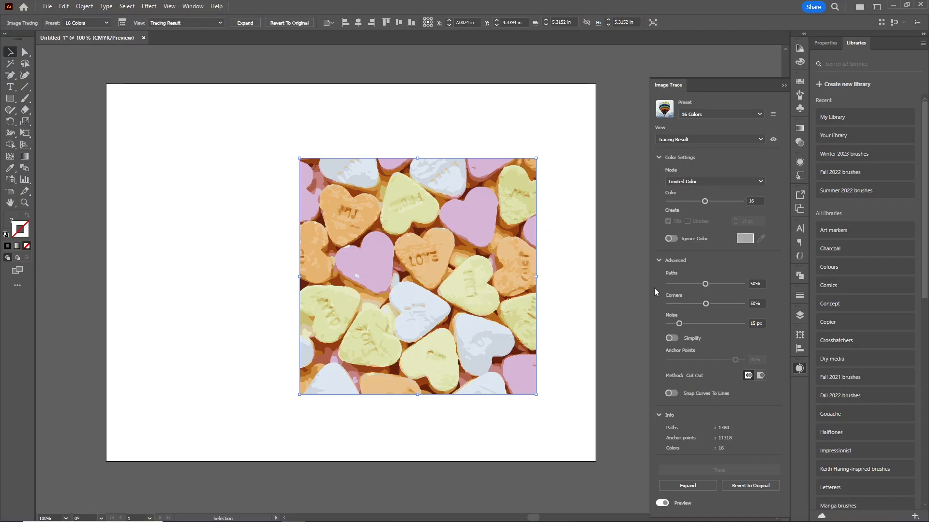
- Examine how the heart sweets' edges, shading and embossed lettering were traced at high magnification and at full view
key("ctrl+equal")
key("ctrl+equal")
key("ctrl+equal")
key("ctrl+equal")
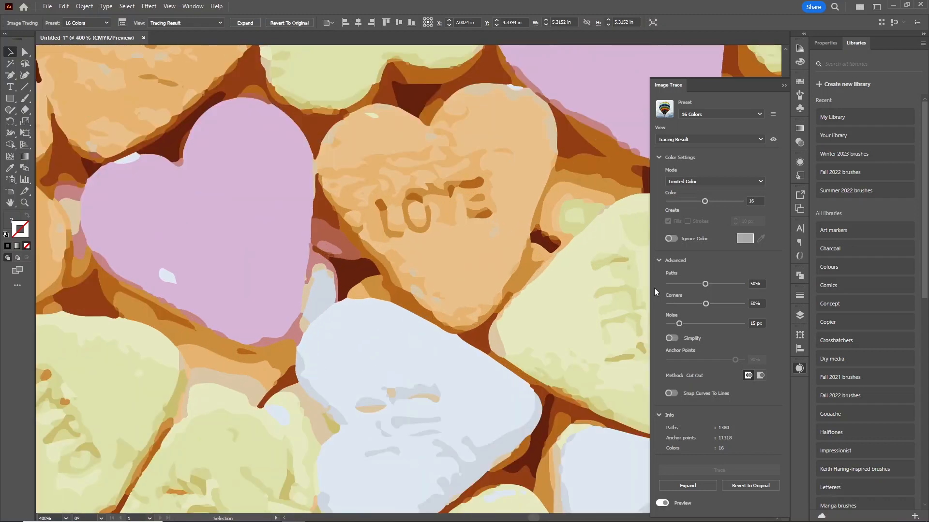
key("ctrl+equal")
key("ctrl+minus")
key("ctrl+minus")
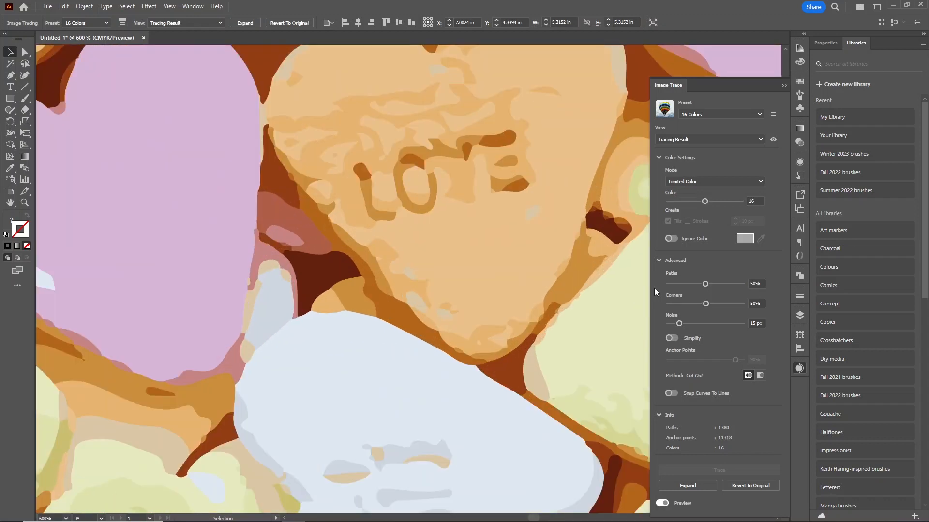
key("ctrl+minus")
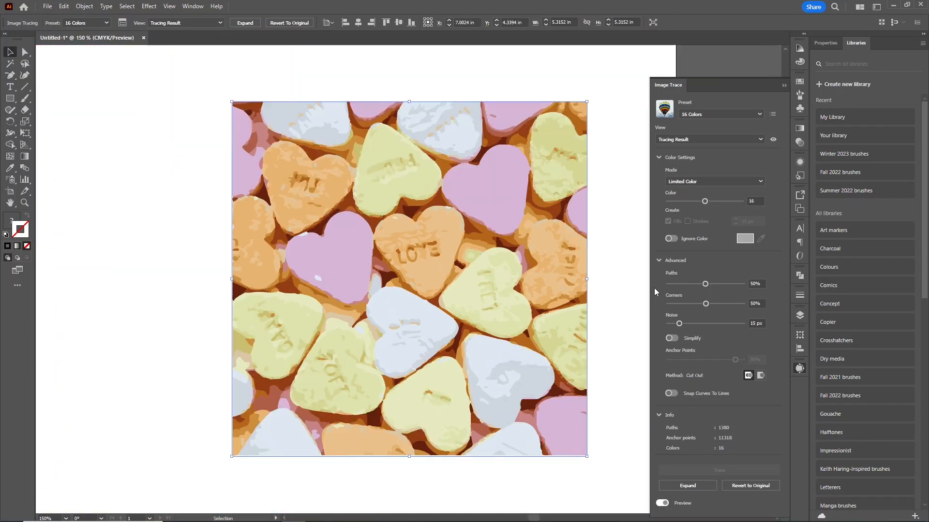
key("ctrl+minus")
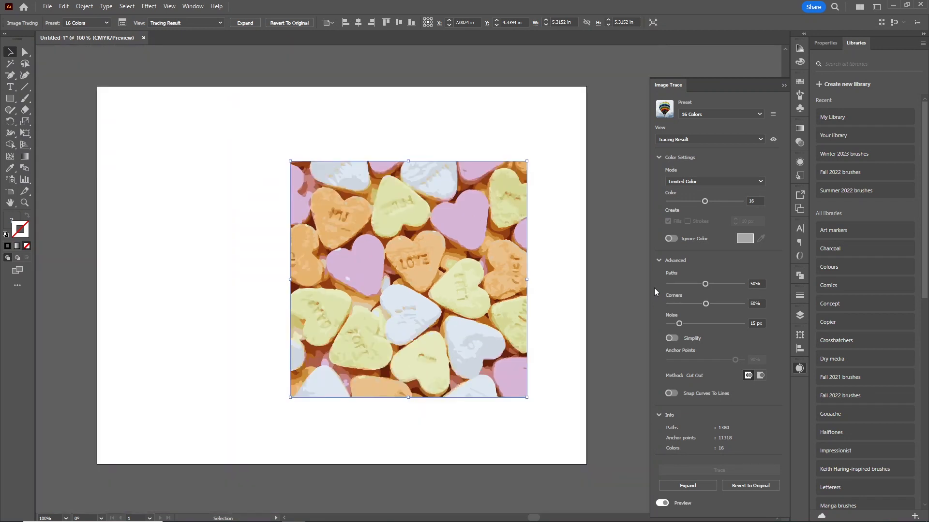